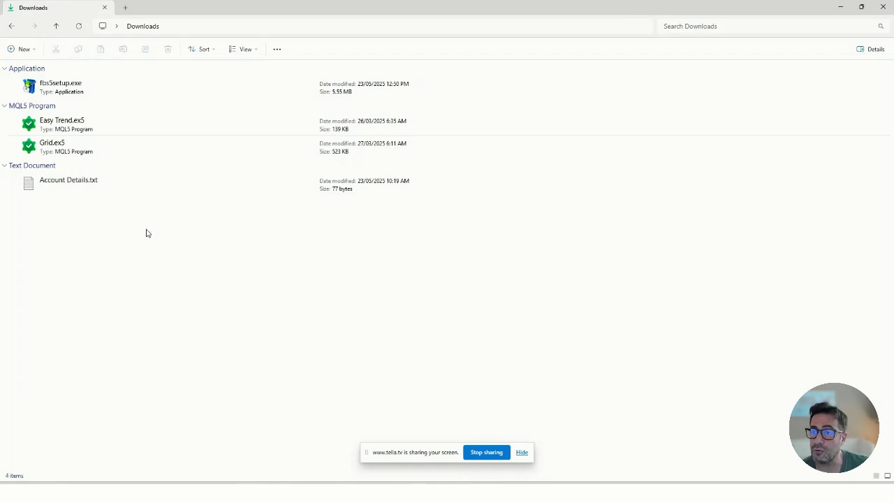
Step: Review the account details file (account number, FBS-Demo server, password), then close it
double_click(58, 182)
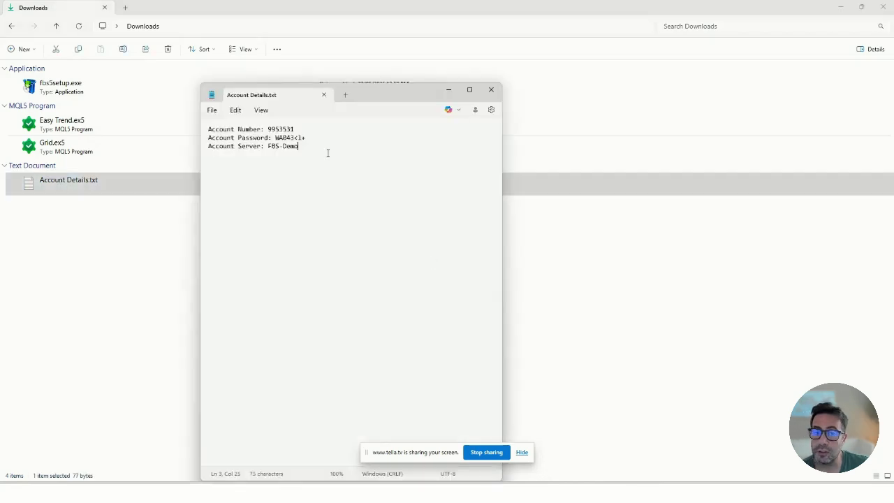
drag(307, 152, 208, 129)
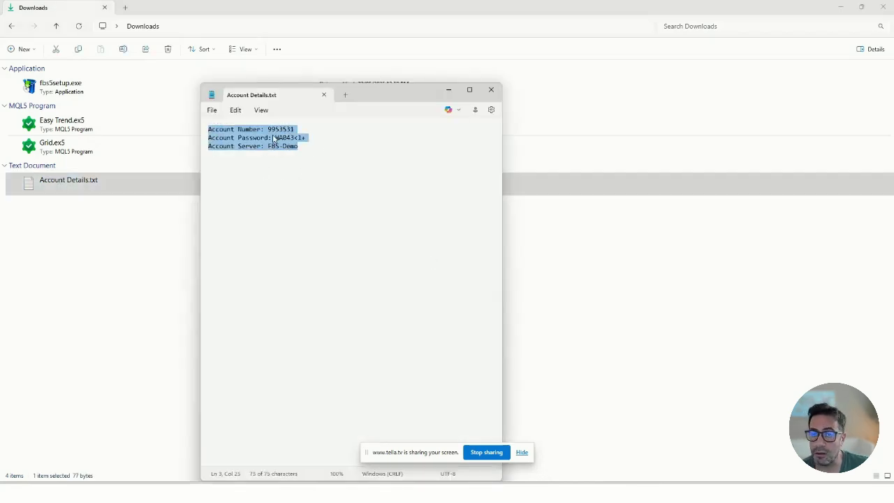
click(283, 130)
double_click(283, 130)
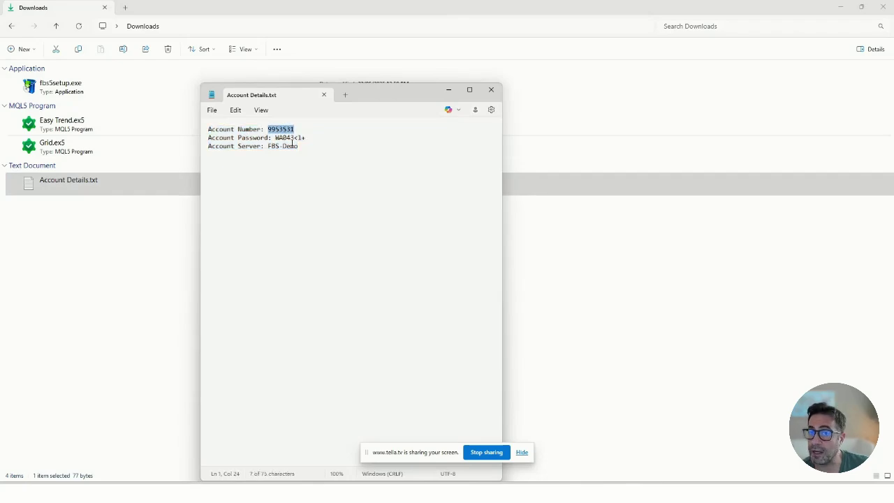
drag(300, 147, 268, 146)
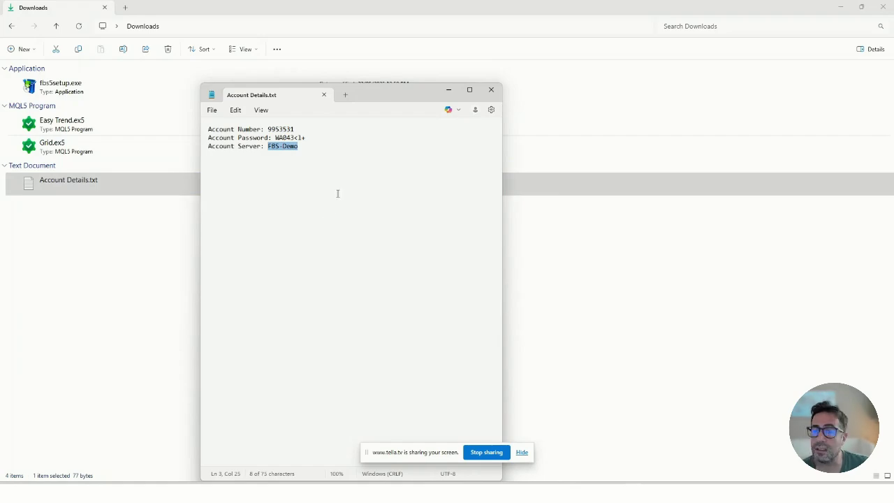
drag(211, 132, 301, 146)
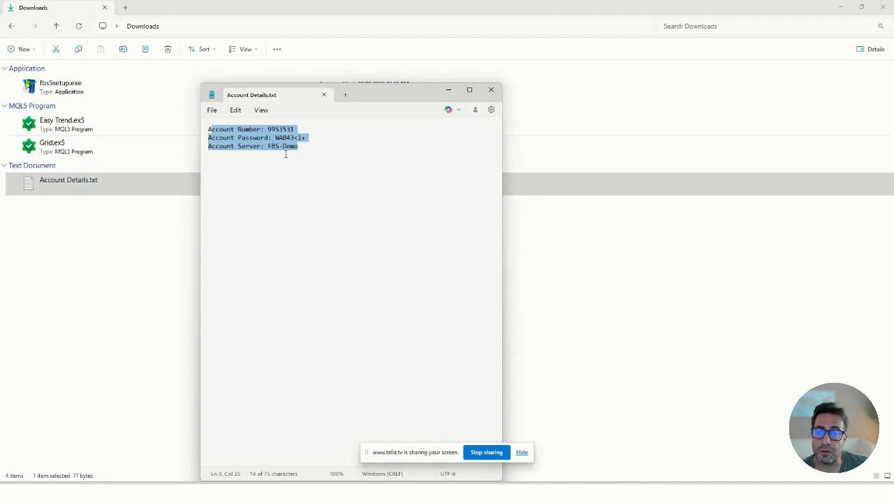
click(277, 147)
click(492, 91)
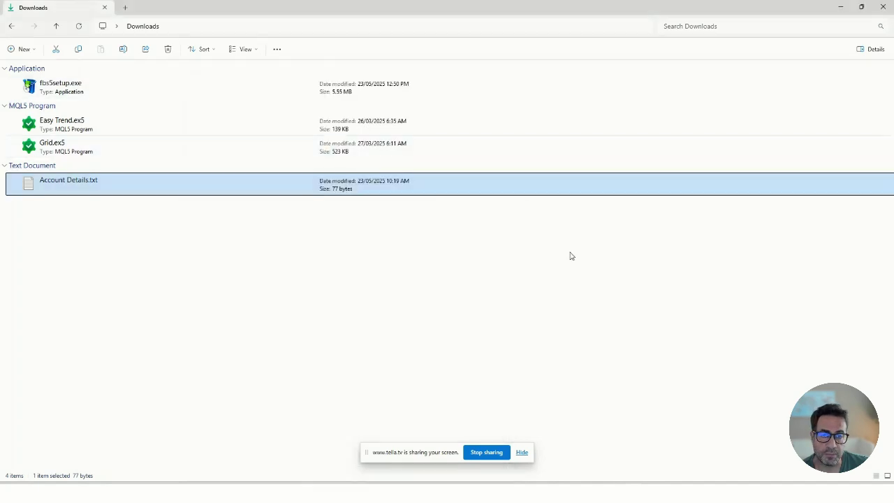
Step: Install MetaTrader 5 to the default folder with 'Open MQL5.community website' unticked
double_click(69, 88)
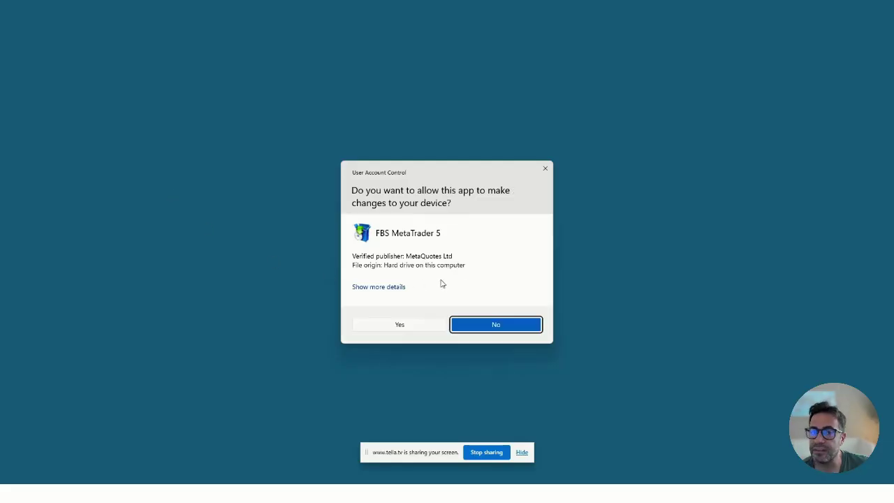
click(411, 330)
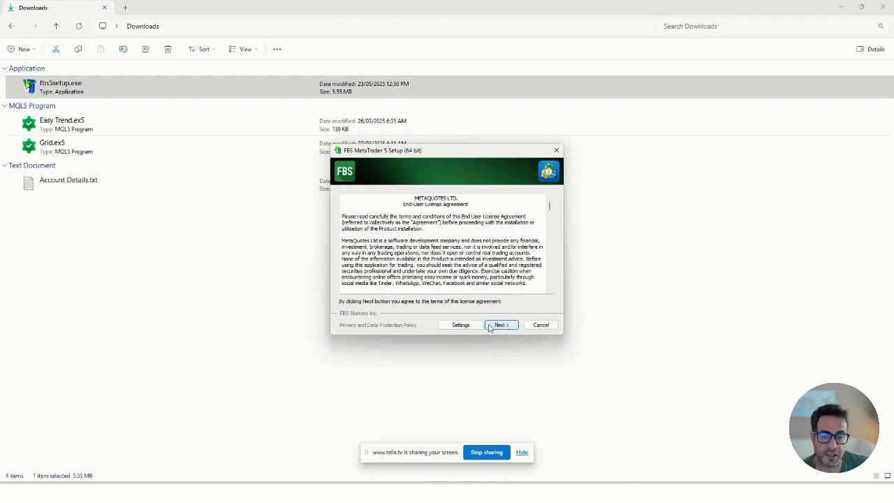
click(460, 326)
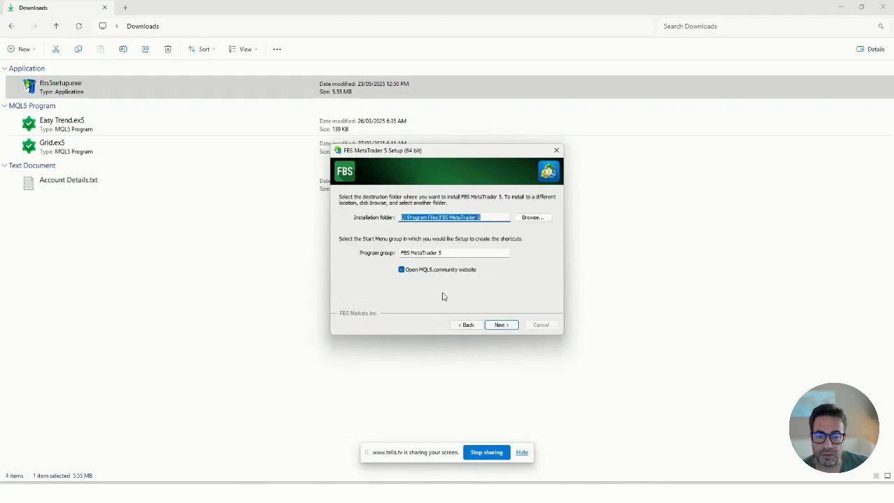
click(402, 270)
click(502, 325)
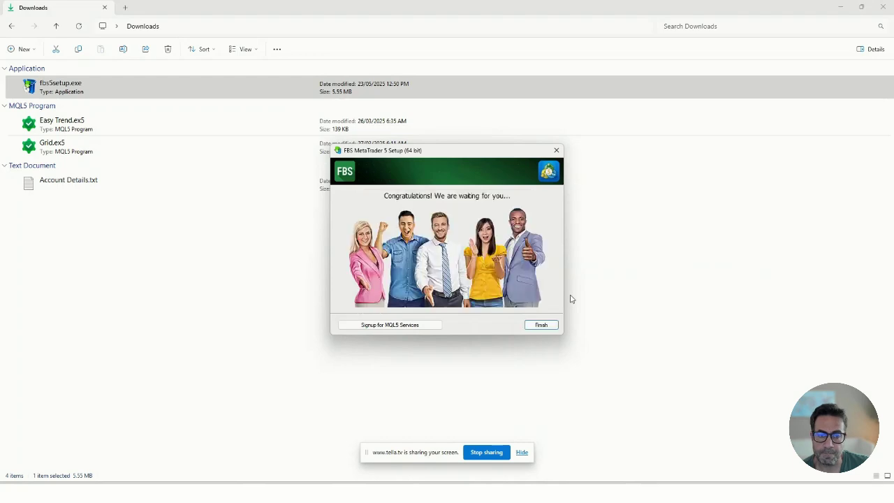
click(544, 325)
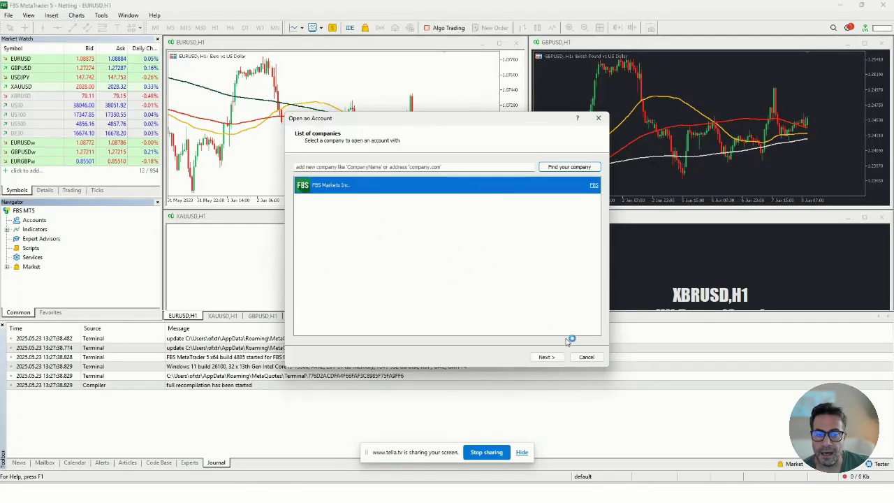
Step: Add an FBS Markets Inc. account from Navigator Accounts, choosing to connect an existing trade account
click(599, 118)
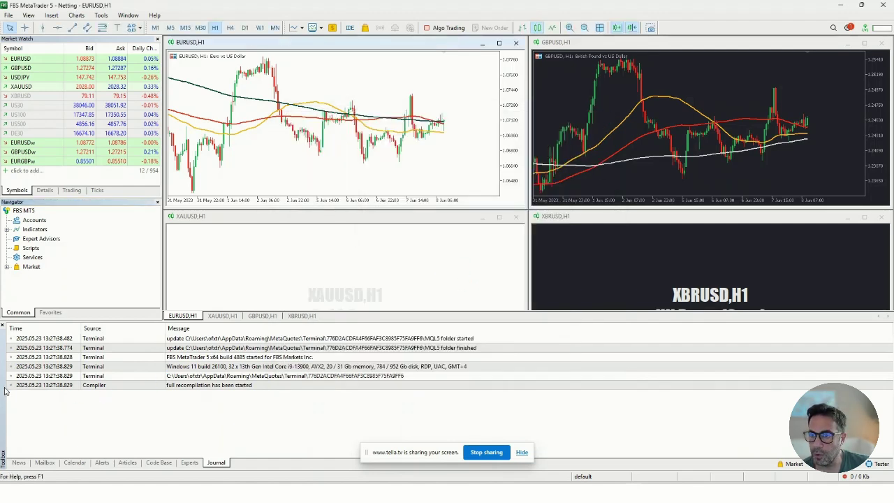
click(34, 221)
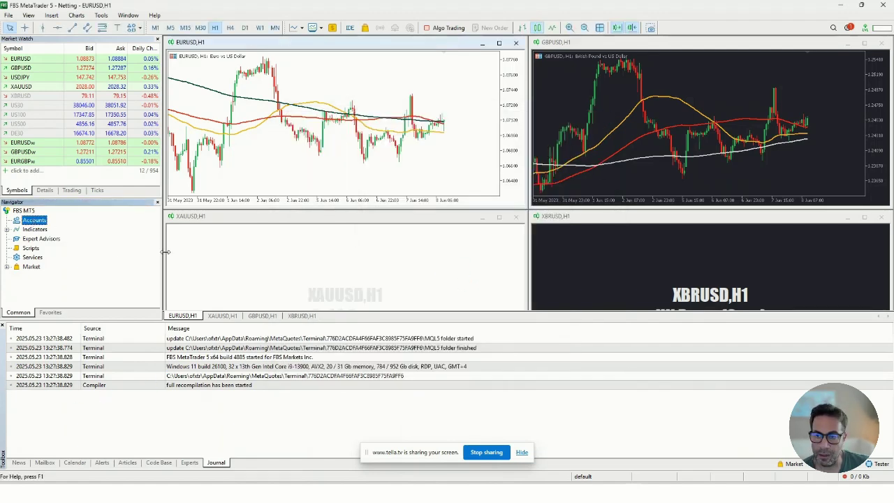
right_click(32, 221)
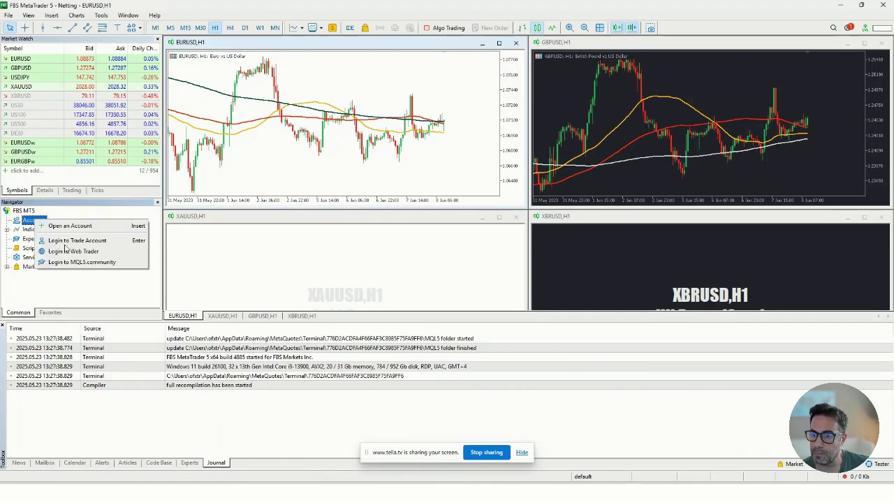
click(69, 226)
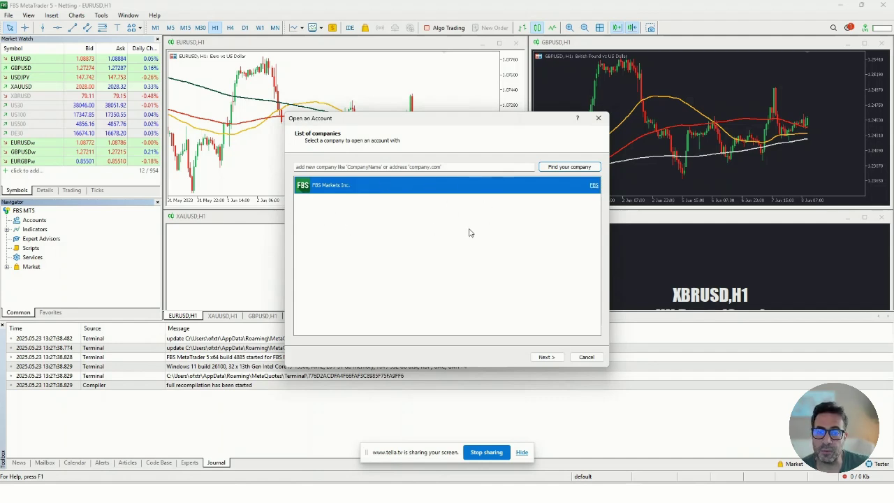
click(545, 357)
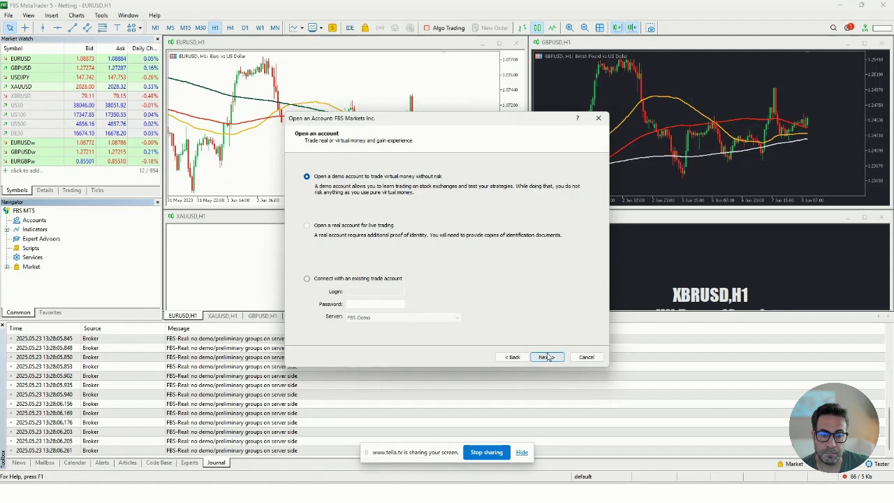
click(307, 278)
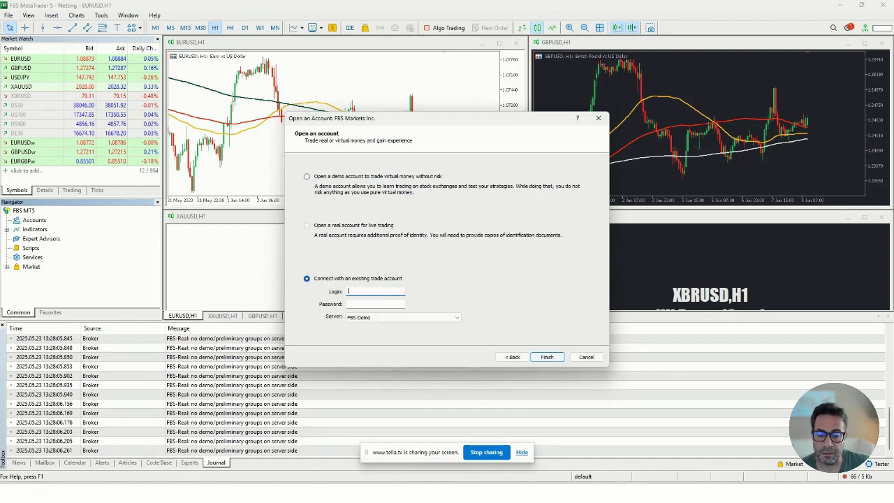
key(alt+Tab)
Step: Copy the account number from the details file into the Login field
double_click(83, 181)
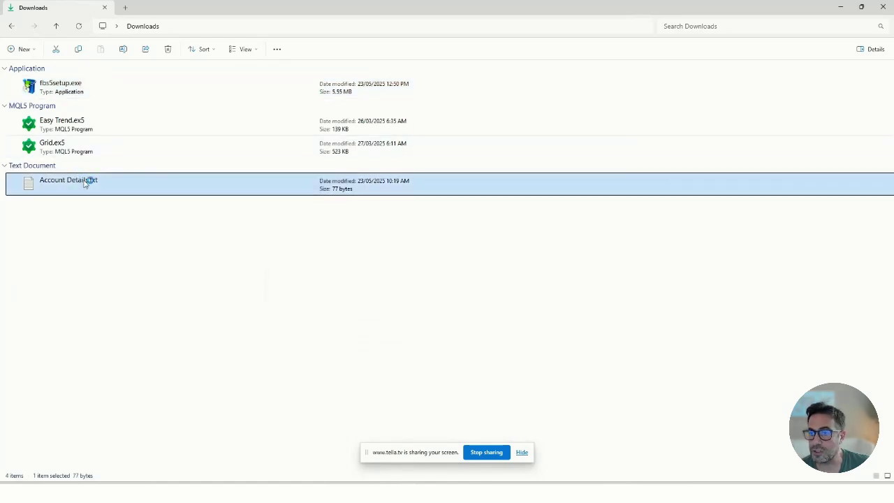
double_click(278, 130)
key(ctrl+c)
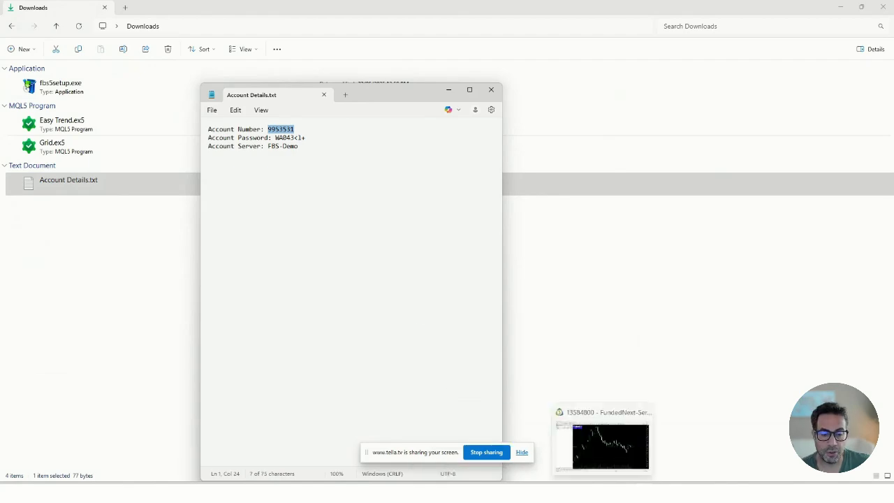
click(602, 442)
key(ctrl+v)
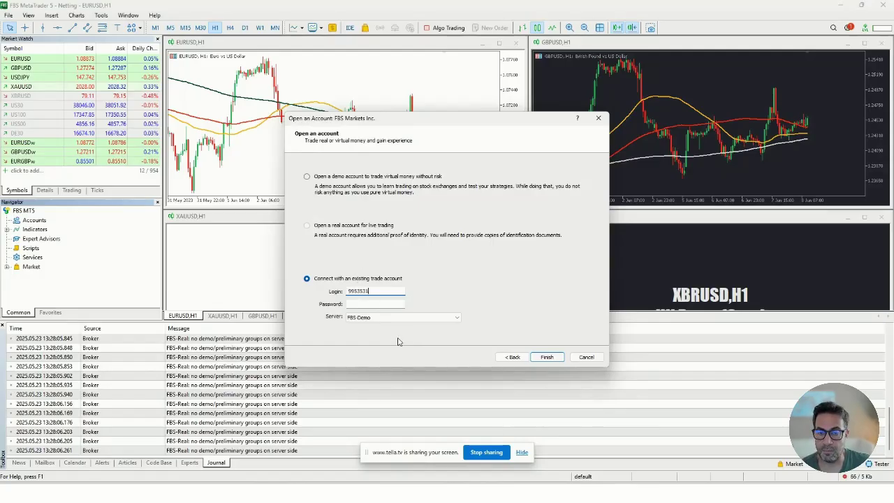
Step: Paste the account password, keep FBS-Demo as the server, and finish the login
key(alt+Tab)
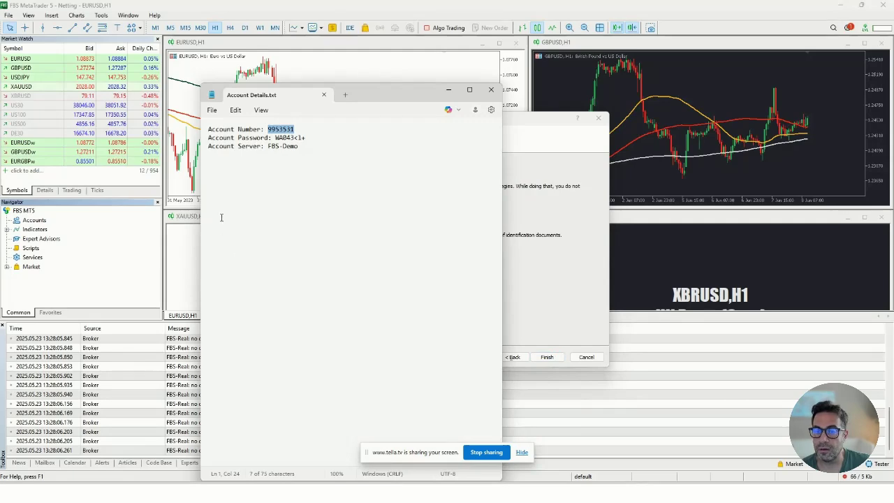
click(285, 137)
drag(306, 137, 277, 138)
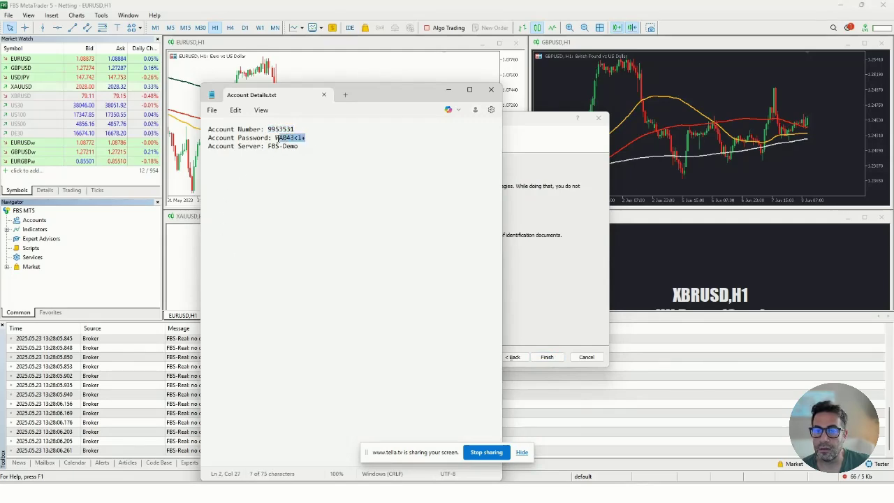
click(544, 264)
click(373, 303)
key(ctrl+v)
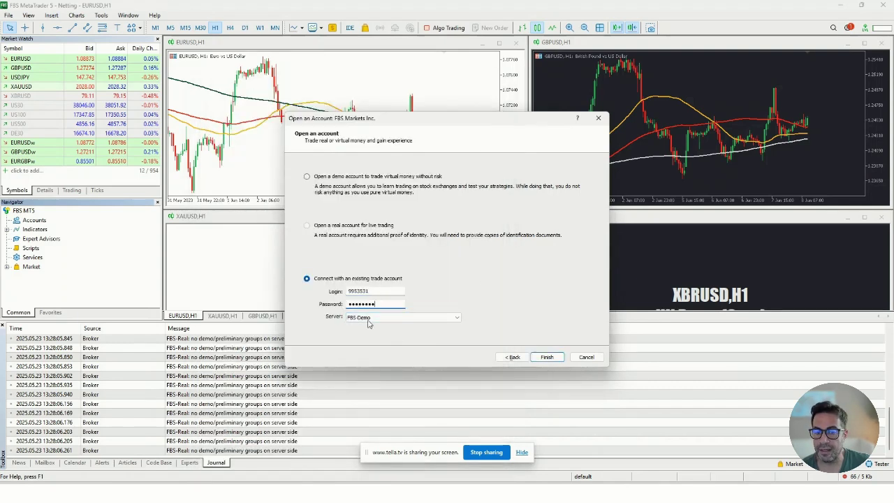
click(378, 322)
click(368, 327)
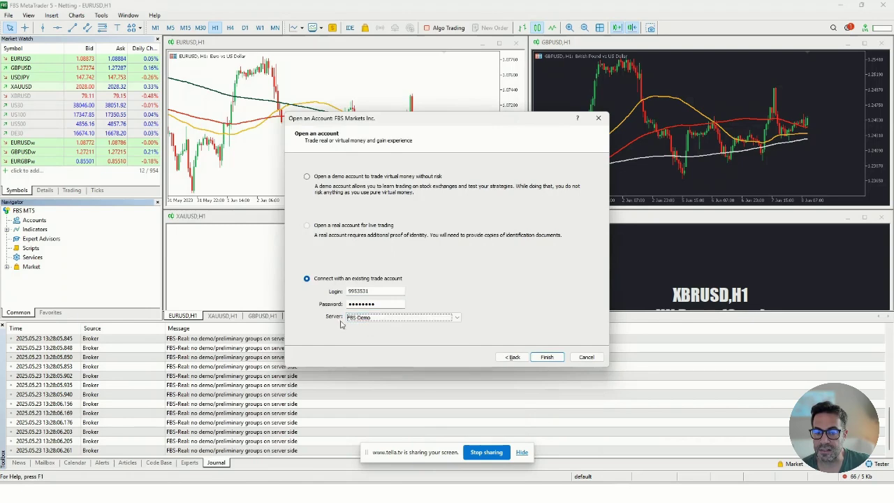
click(545, 358)
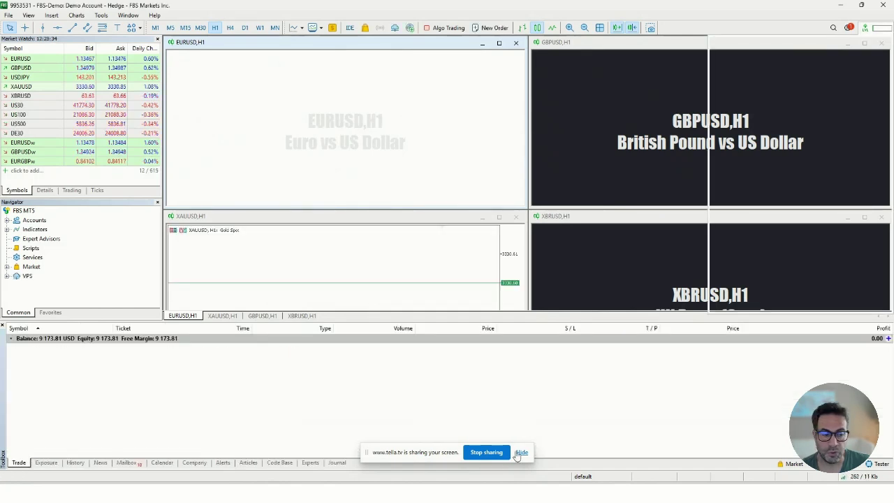
Step: Close the Explore panel, expand Accounts to confirm FBS-Demo, then return to the Downloads folder
click(522, 453)
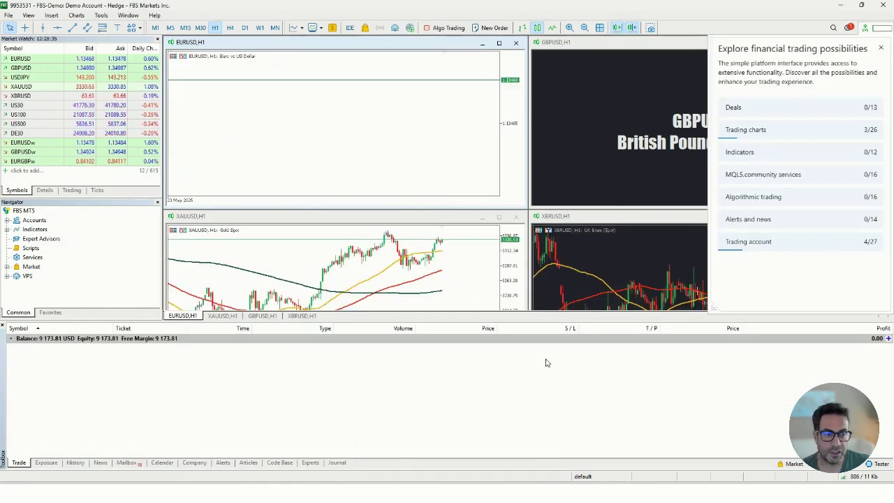
click(881, 48)
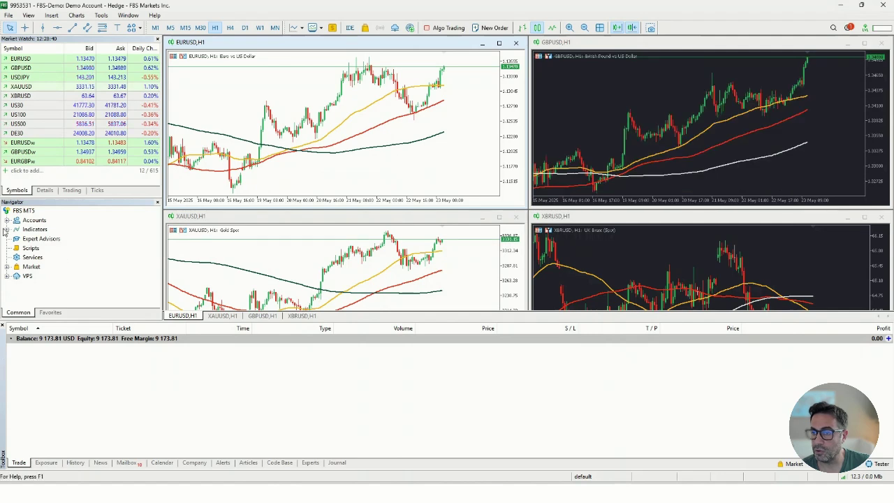
double_click(34, 221)
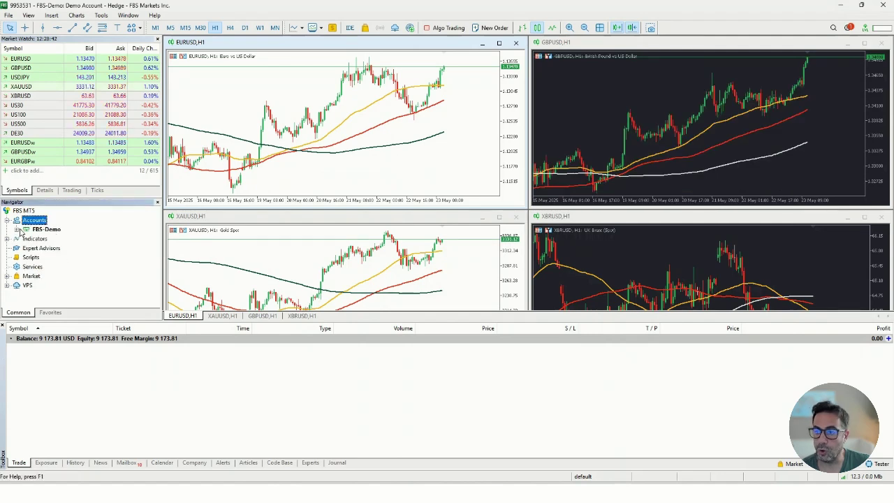
click(18, 230)
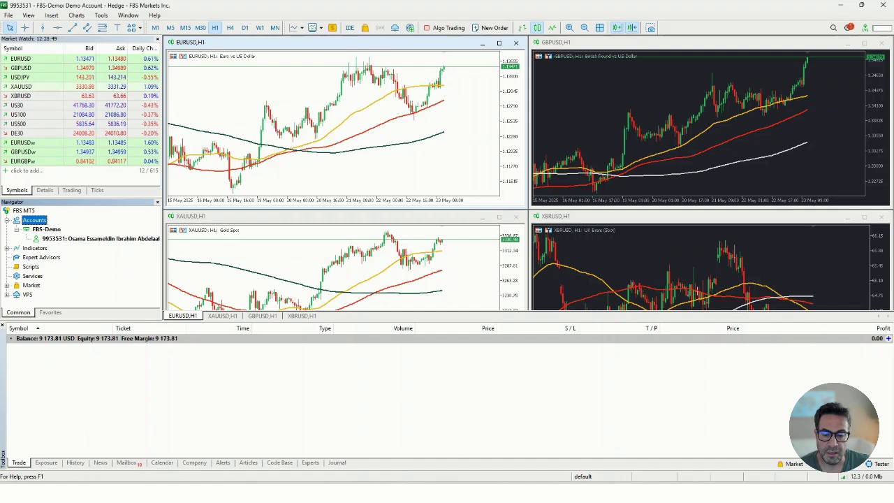
click(394, 480)
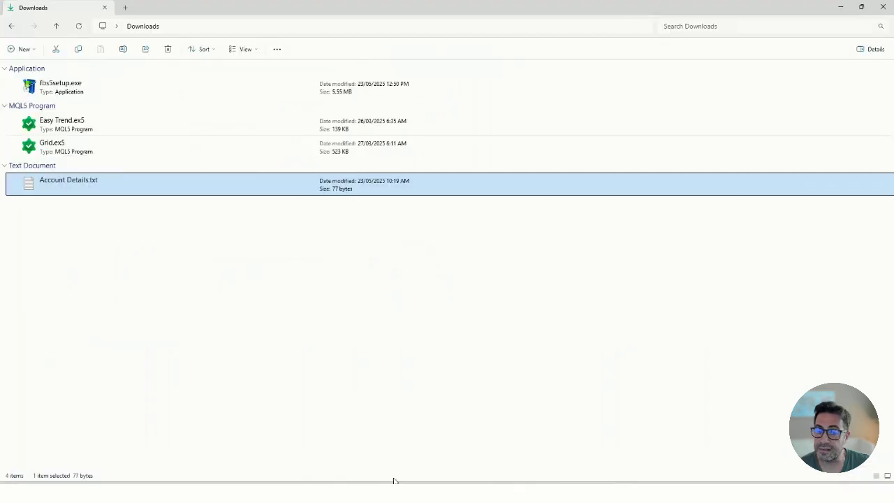
click(76, 125)
Step: Copy Easy Trend.ex5 and Grid.ex5 from the Downloads folder
shift+click(77, 151)
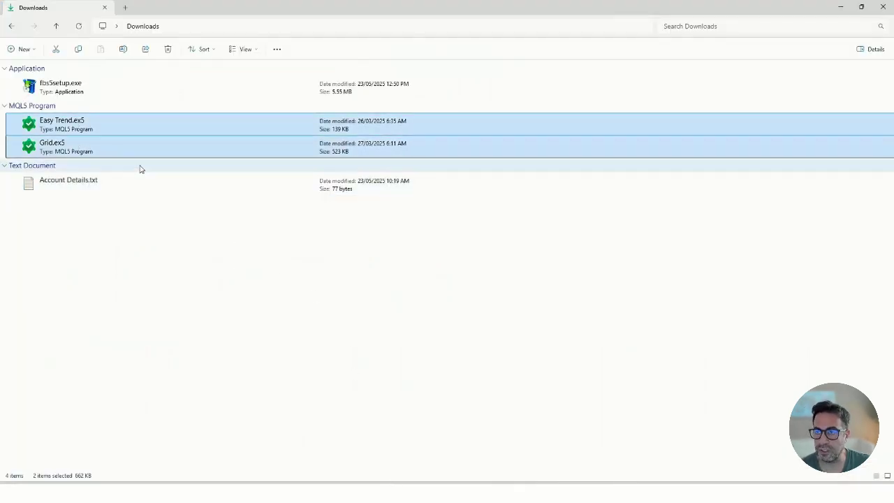
right_click(99, 126)
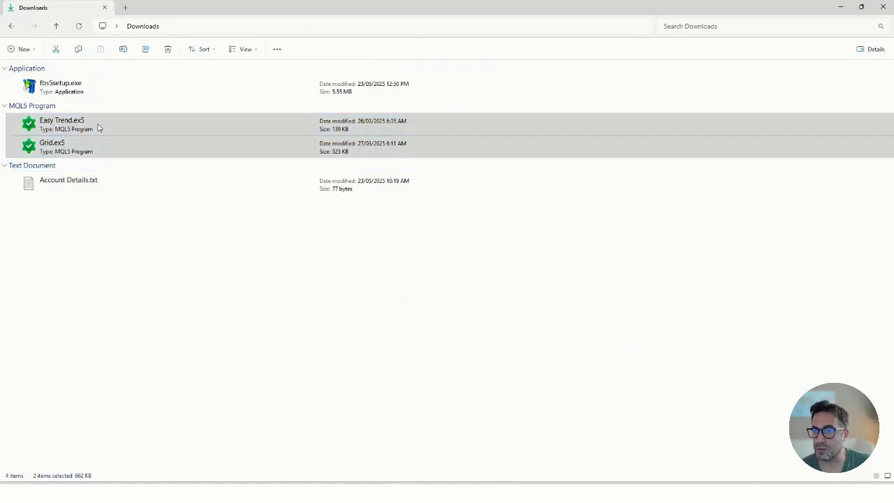
click(141, 137)
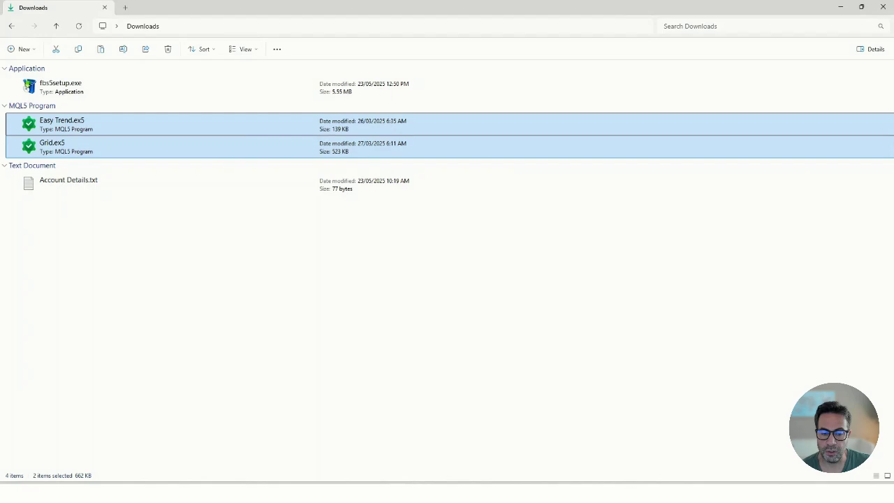
Step: Open MetaTrader 5's terminal data folder via File > Open Data Folder
key(alt+Tab)
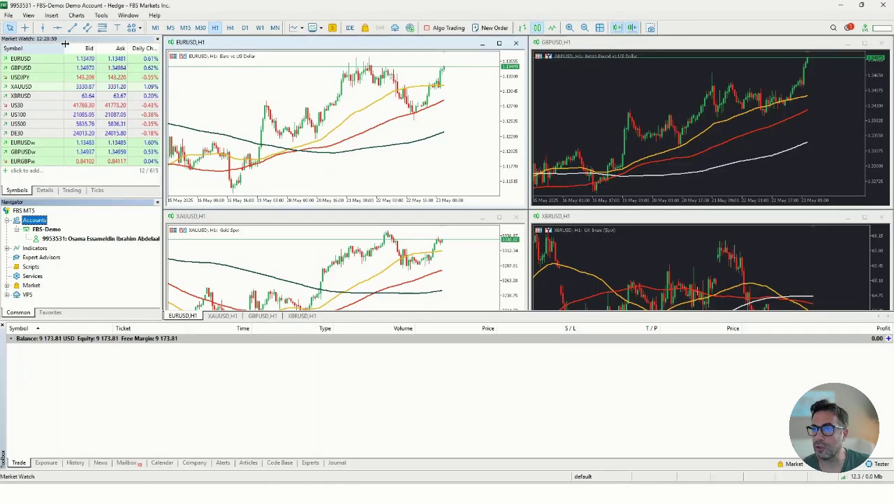
click(9, 15)
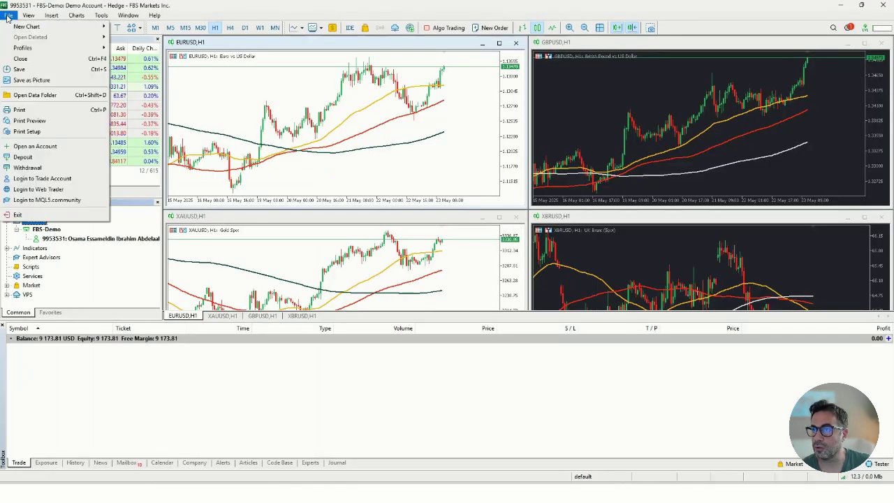
click(44, 95)
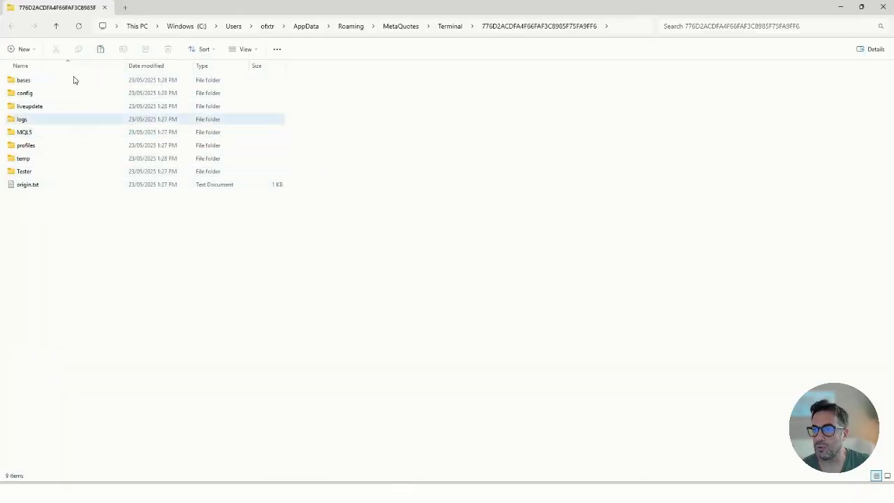
Step: Paste both .ex5 advisors into MQL5\Experts and close the Explorer window
double_click(24, 132)
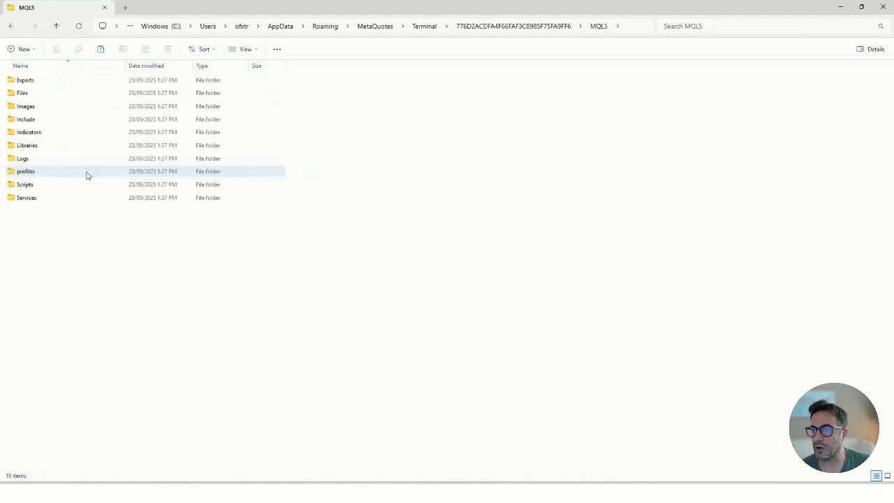
double_click(37, 82)
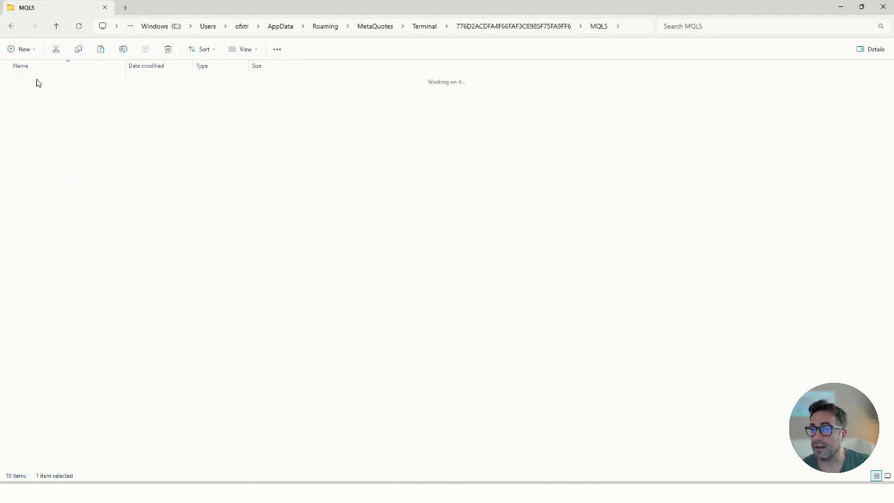
right_click(76, 173)
click(91, 183)
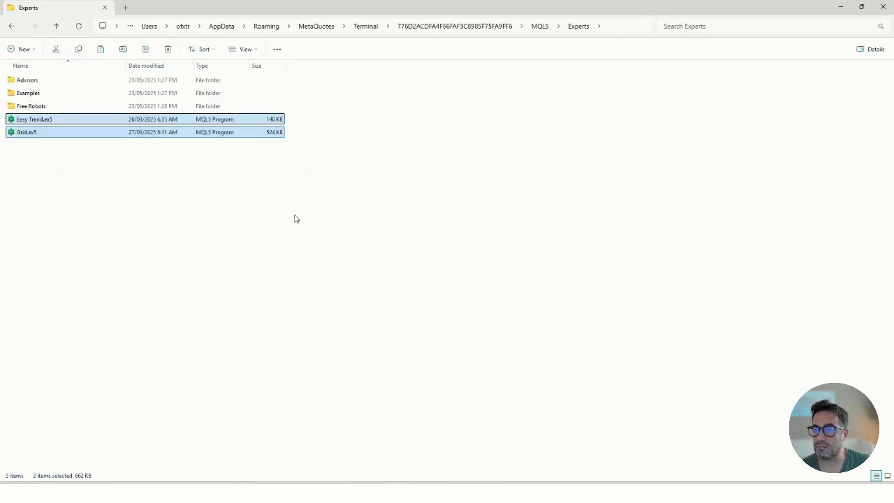
click(878, 12)
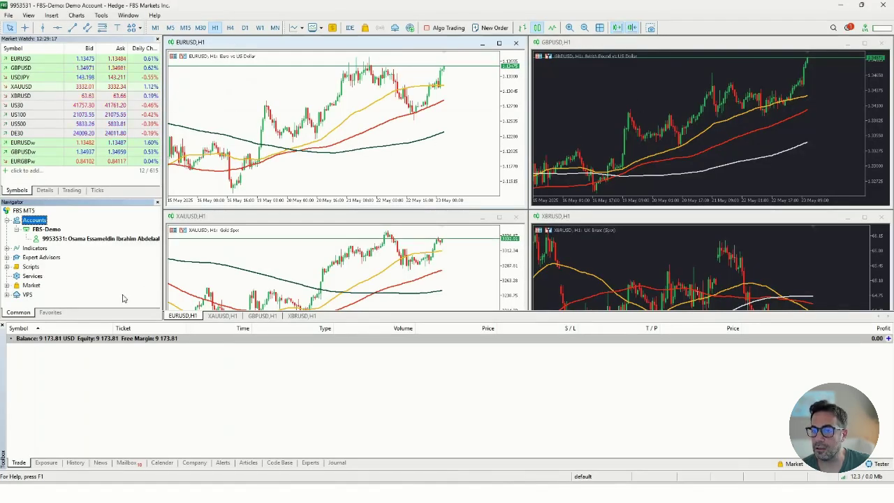
Step: Refresh Expert Advisors in the Navigator so Easy Trend and Grid appear
click(7, 257)
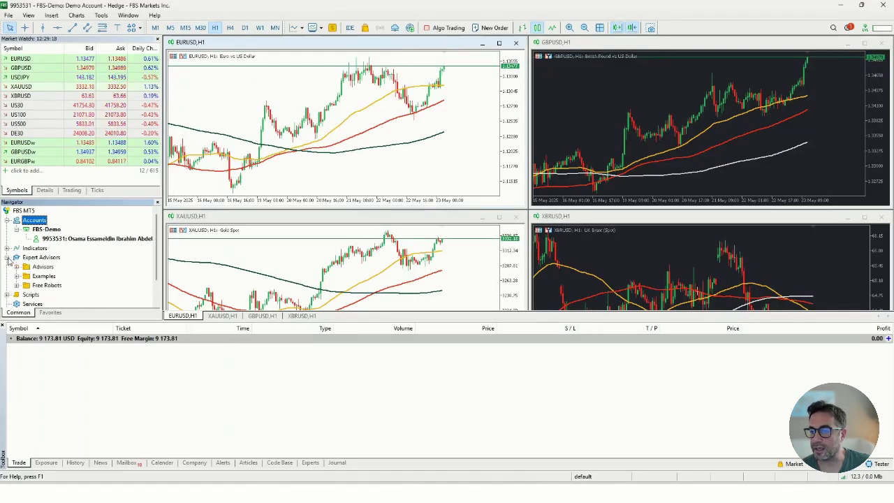
click(47, 257)
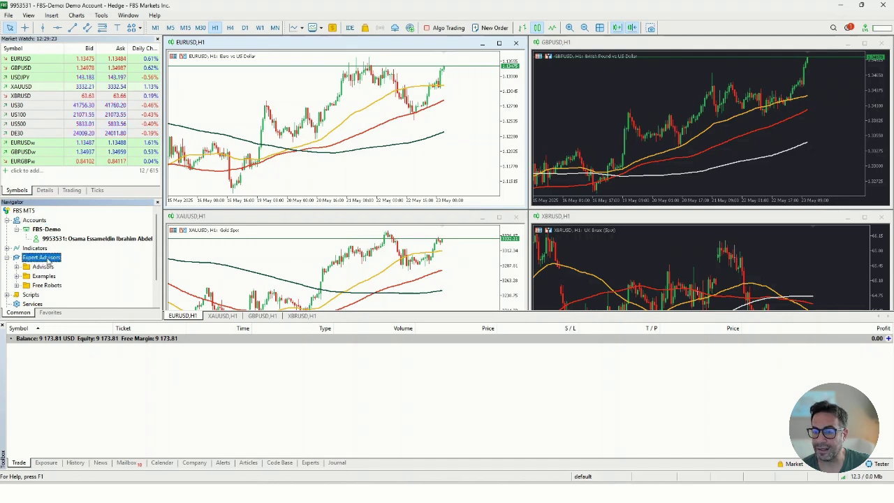
right_click(49, 260)
click(83, 312)
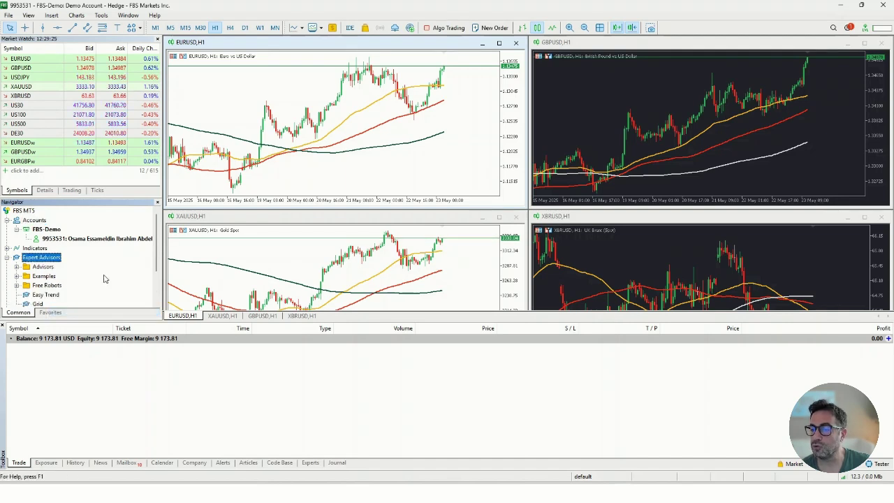
scroll(139, 272, down, 1)
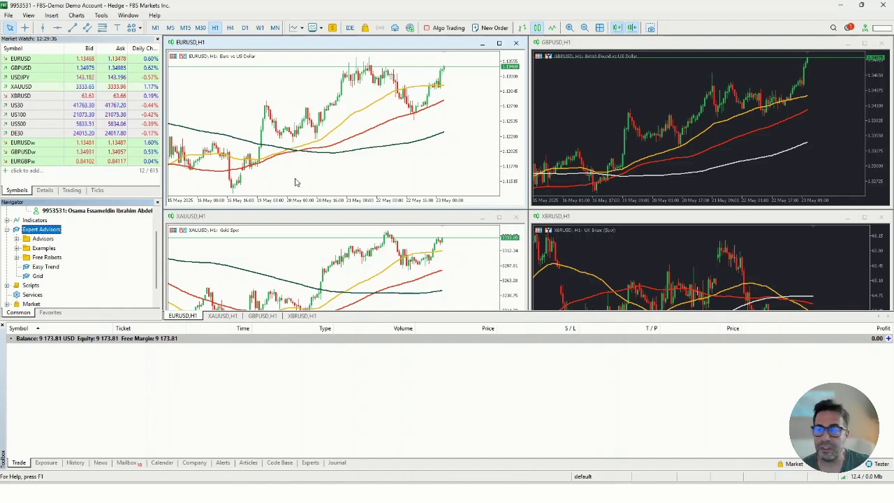
Step: Close the EURUSD, GBPUSD, XBRUSD and XAUUSD charts and open a maximized EURUSD chart
click(517, 44)
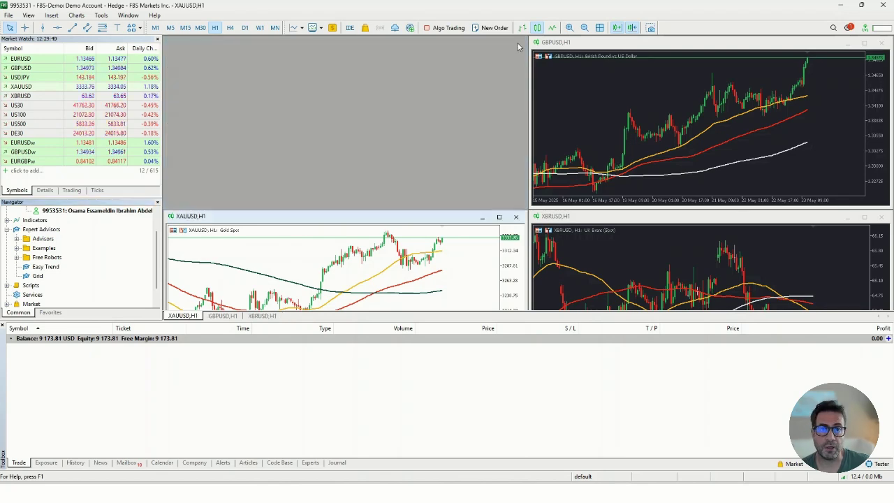
click(882, 44)
click(882, 217)
click(517, 217)
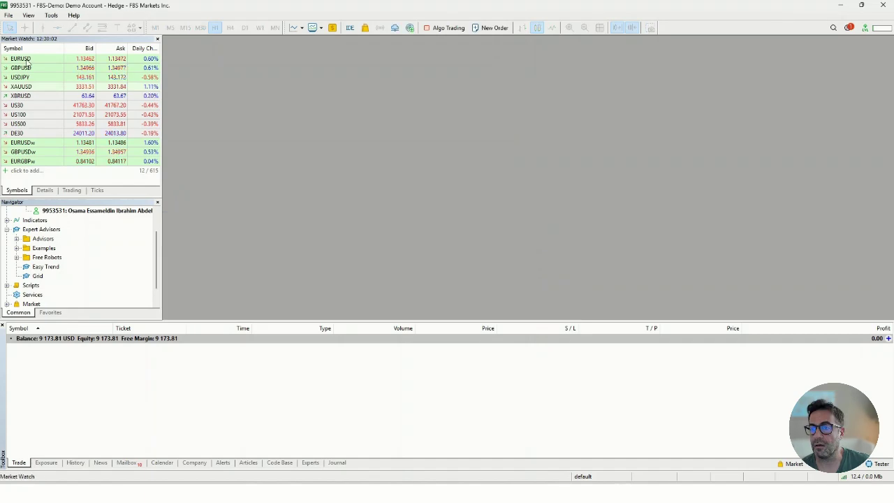
drag(350, 103, 351, 103)
double_click(445, 89)
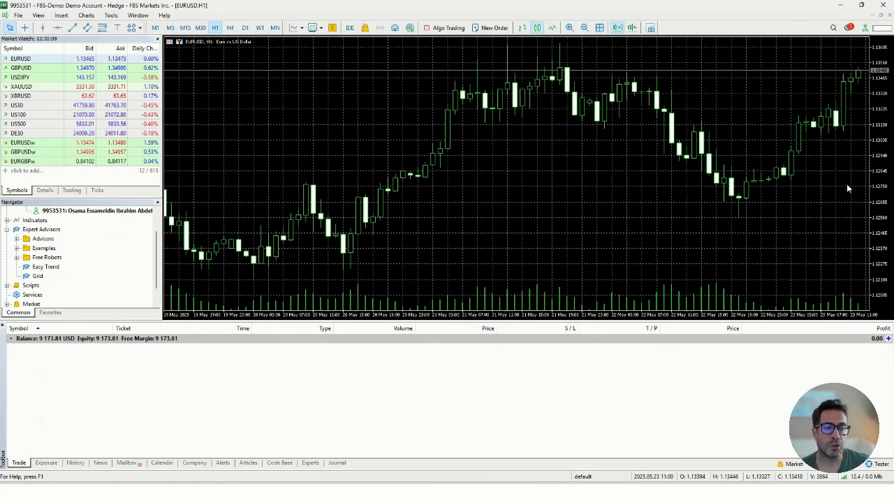
right_click(329, 115)
click(357, 429)
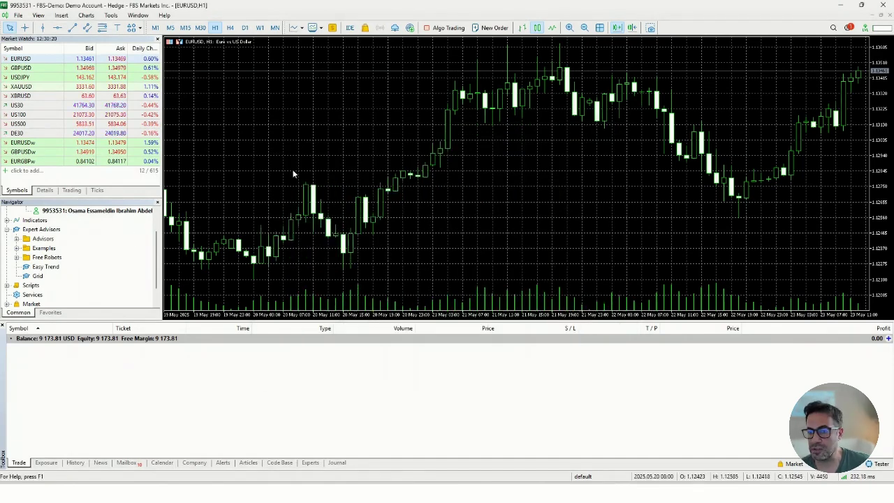
Step: Drag Easy Trend from the Navigator onto the EURUSD chart
click(47, 268)
drag(48, 268, 307, 169)
drag(340, 208, 322, 141)
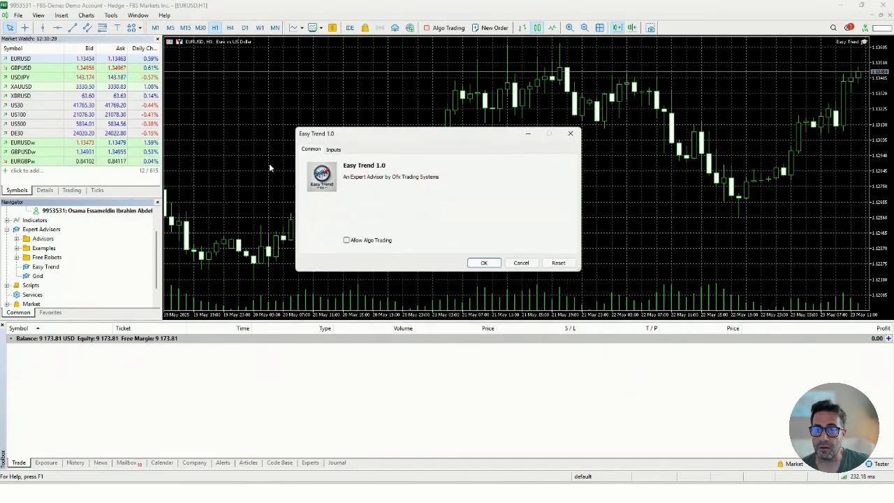
Step: Review Easy Trend's inputs, tick Allow Algo Trading on the Common tab, and confirm with OK
click(334, 150)
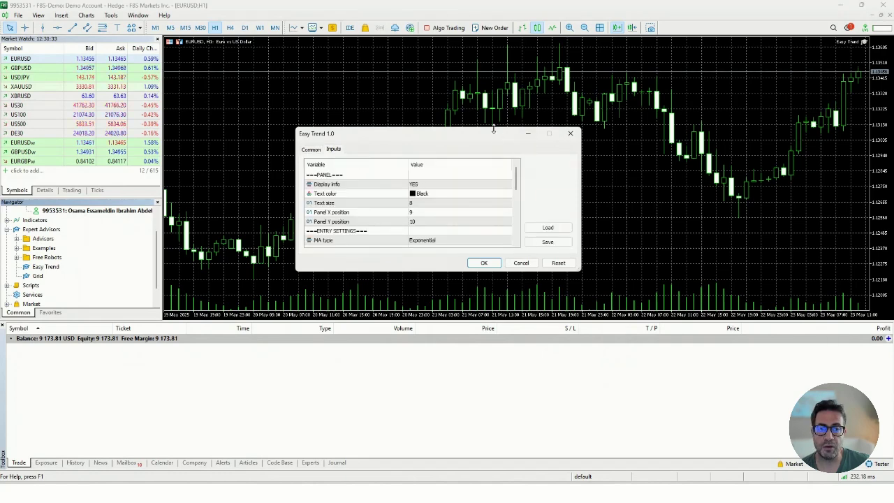
click(549, 134)
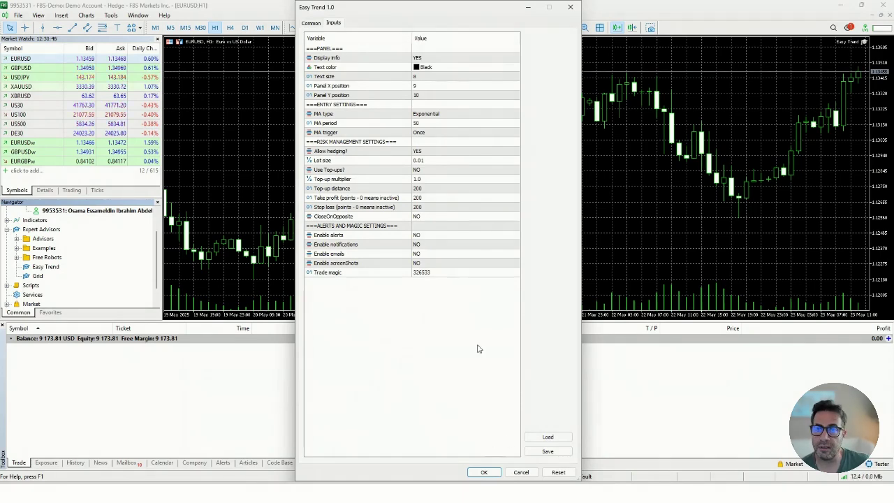
click(311, 23)
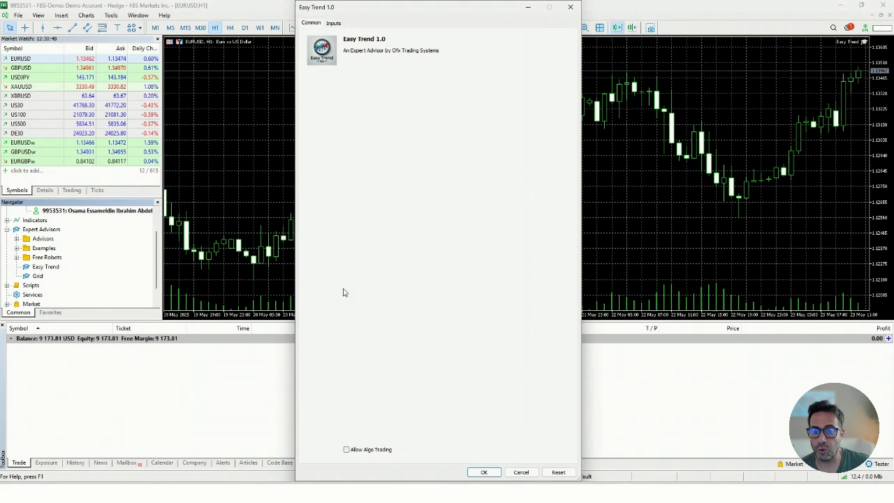
click(347, 450)
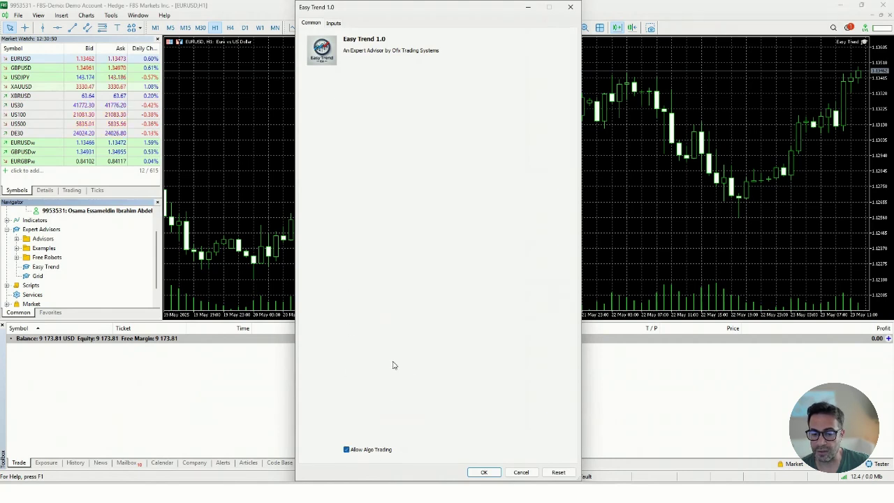
click(334, 23)
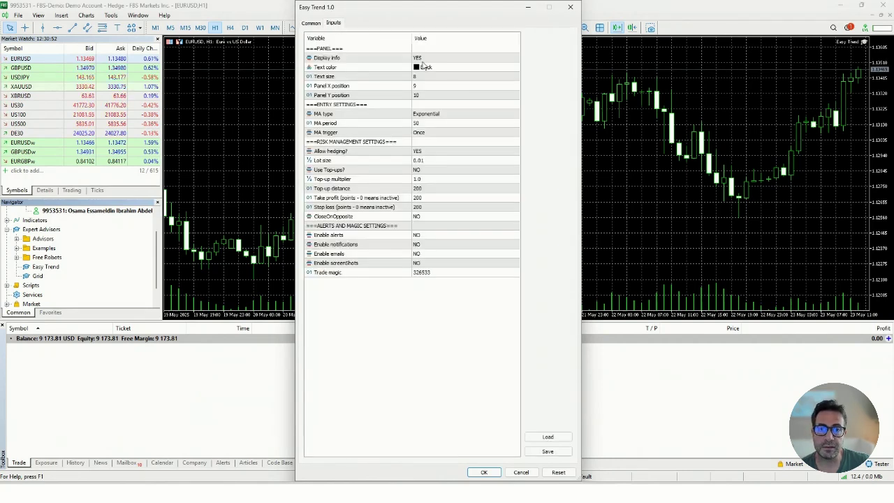
click(483, 472)
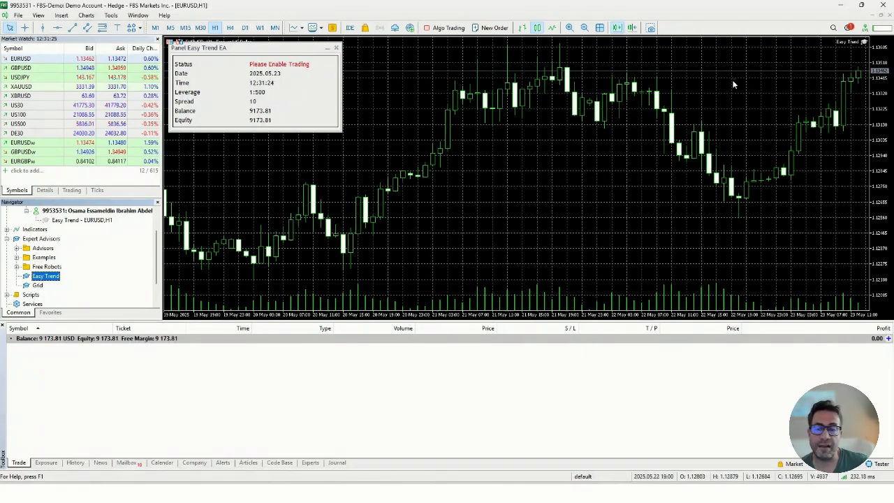
Step: Turn on the Algo Trading toolbar button for the whole terminal
click(448, 28)
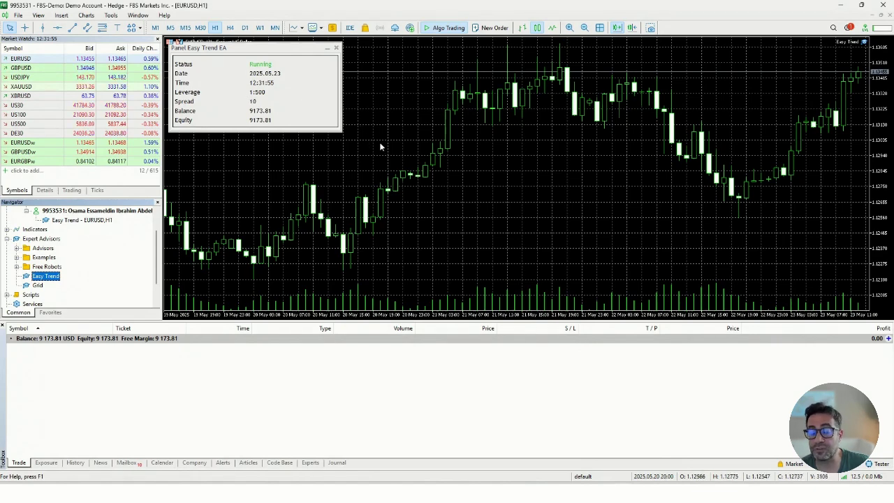
Step: In the Expert Advisors options, untick disabling algorithmic trading on account change and on profile change
click(111, 15)
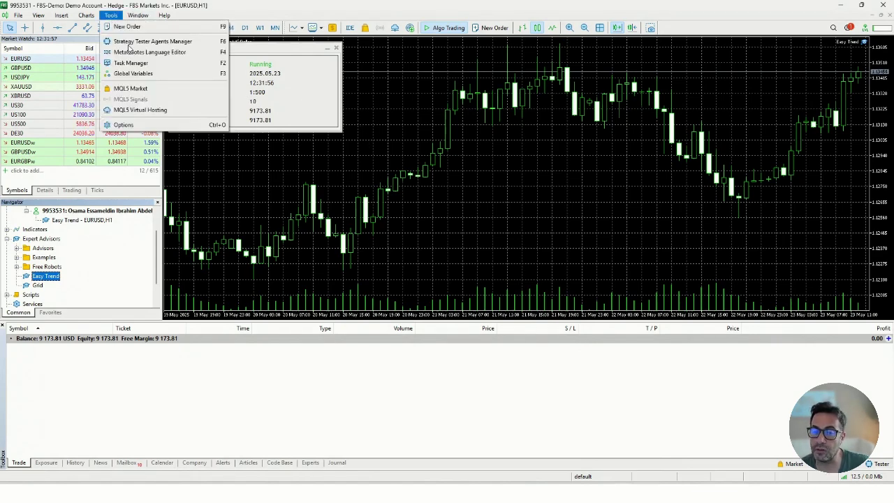
click(146, 125)
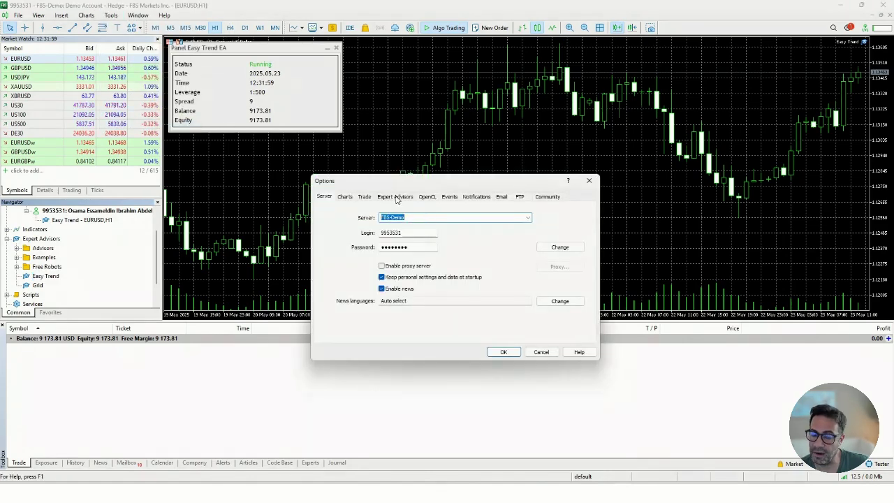
click(395, 197)
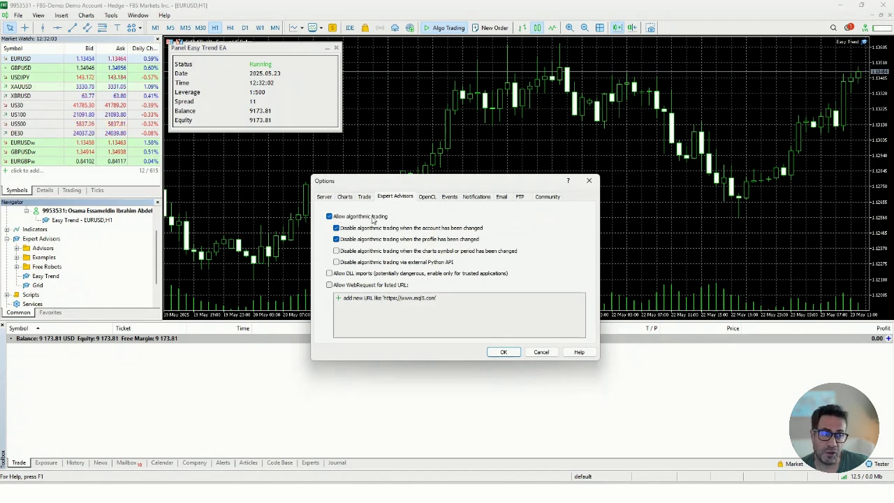
click(336, 229)
click(336, 239)
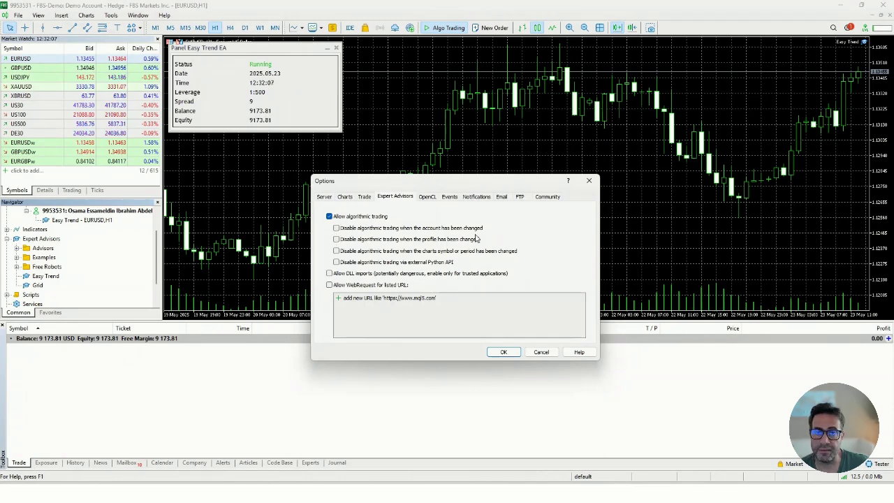